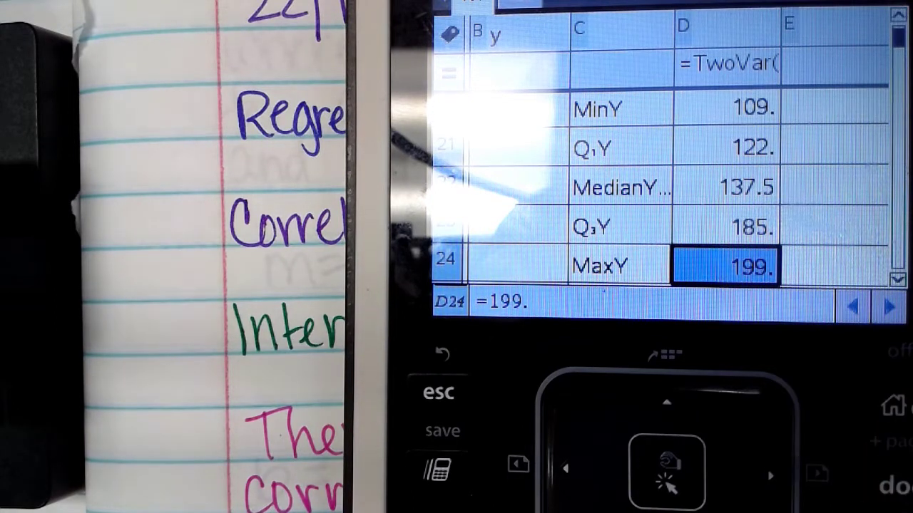
{"action": "key", "text": "Down"}
{"action": "key", "text": "Down"}
{"action": "key", "text": "Down"}
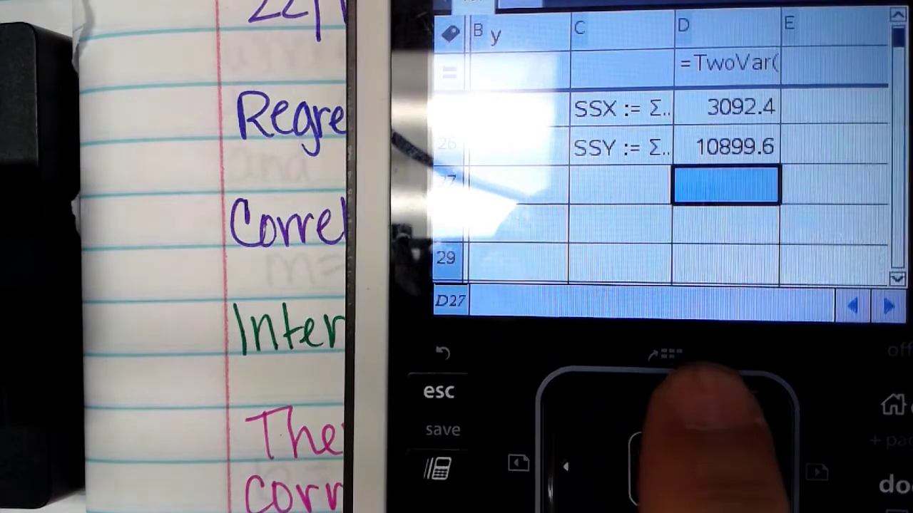
{"action": "key", "text": "Up"}
{"action": "key", "text": "Up"}
{"action": "key", "text": "Up"}
{"action": "key", "text": "Down"}
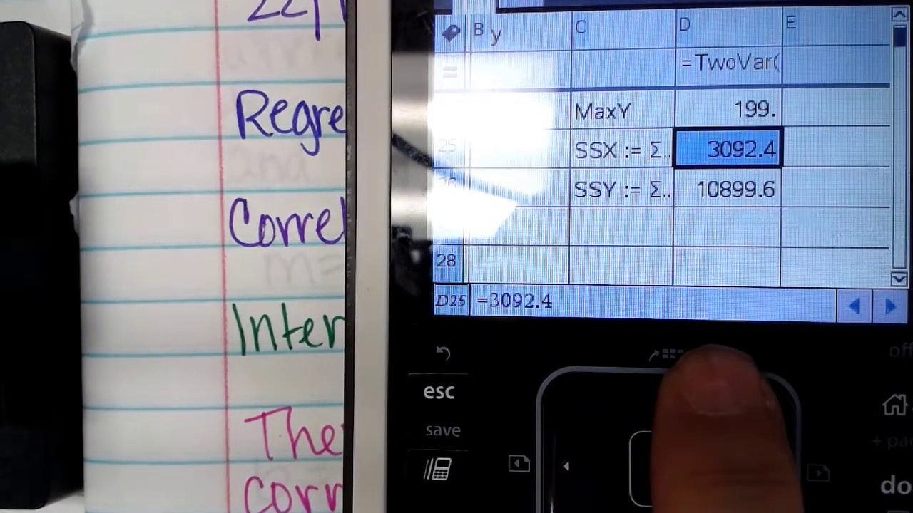
{"action": "key", "text": "Up"}
{"action": "key", "text": "Up"}
{"action": "key", "text": "Up"}
{"action": "key", "text": "Up"}
{"action": "key", "text": "Up"}
{"action": "key", "text": "Up"}
{"action": "key", "text": "Up"}
{"action": "key", "text": "Up"}
{"action": "key", "text": "Up"}
{"action": "key", "text": "Up"}
{"action": "key", "text": "Up"}
{"action": "key", "text": "Up"}
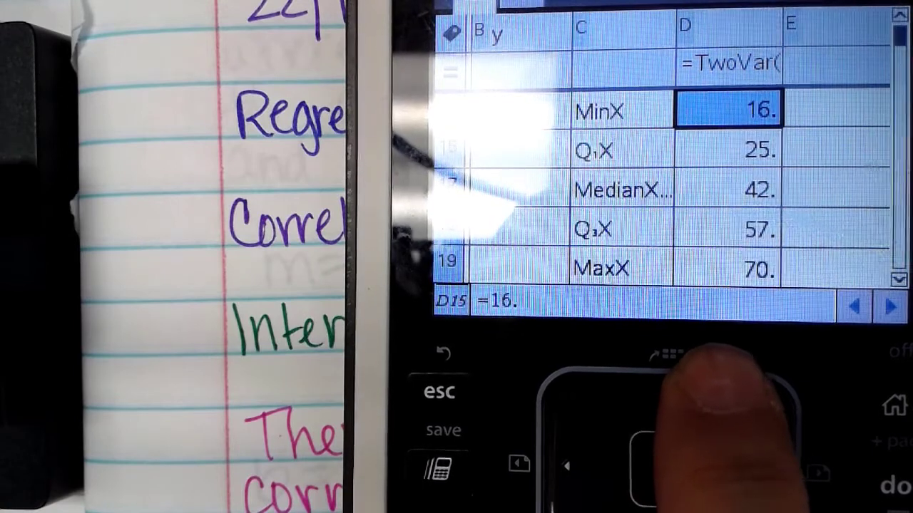
{"action": "key", "text": "Down"}
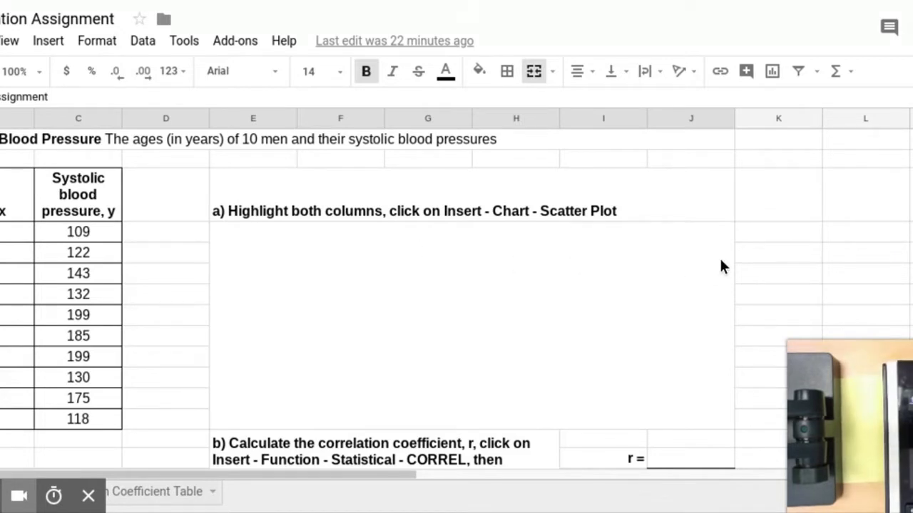
Step: Insert a chart from the age and systolic blood pressure data in B8:C18, including the headers
{"action": "scroll", "coordinate": [720, 266], "scroll_direction": "down", "scroll_amount": 1}
{"action": "scroll", "coordinate": [720, 266], "scroll_direction": "up", "scroll_amount": 1}
{"action": "left_click_drag", "start_coordinate": [11, 203], "coordinate": [94, 424]}
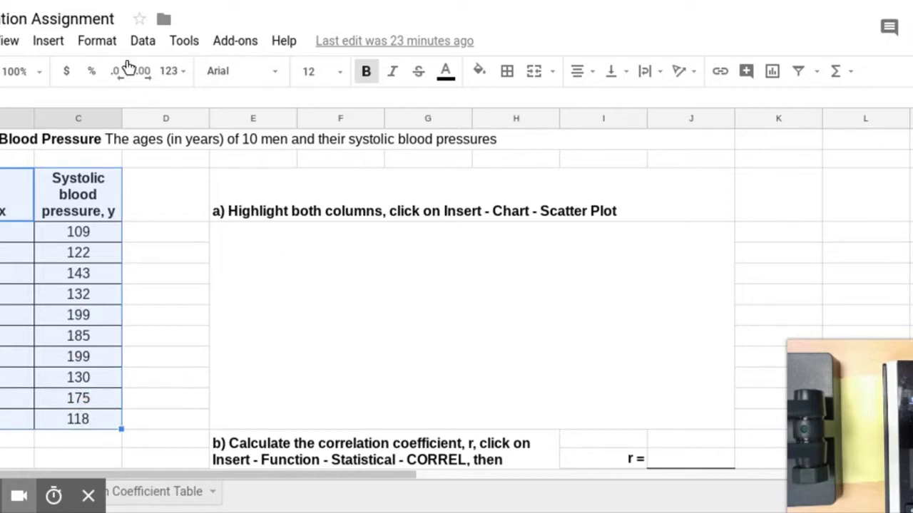
{"action": "left_click", "coordinate": [45, 43]}
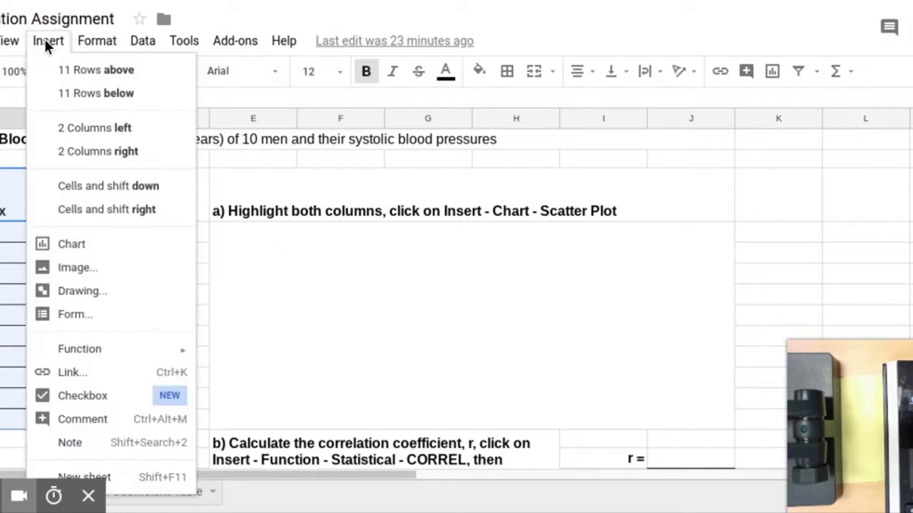
{"action": "left_click", "coordinate": [94, 249]}
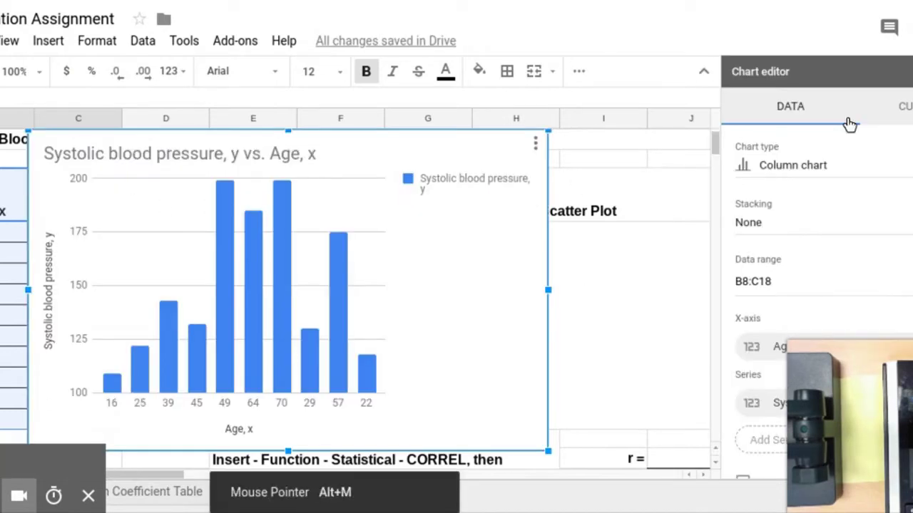
Step: Change the blood pressure chart from a column chart to a scatter chart
{"action": "left_click", "coordinate": [823, 172]}
{"action": "scroll", "coordinate": [825, 214], "scroll_direction": "down", "scroll_amount": 6}
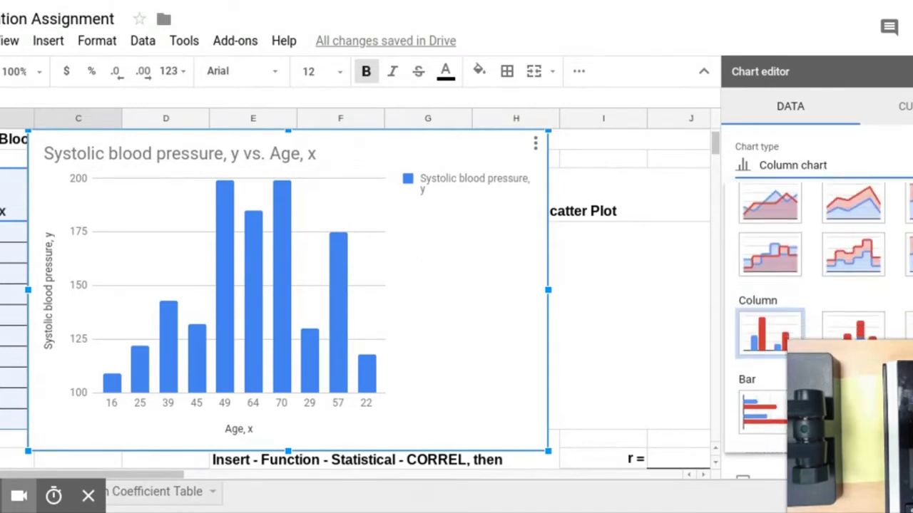
{"action": "scroll", "coordinate": [825, 286], "scroll_direction": "down", "scroll_amount": 2}
{"action": "scroll", "coordinate": [825, 285], "scroll_direction": "up", "scroll_amount": 1}
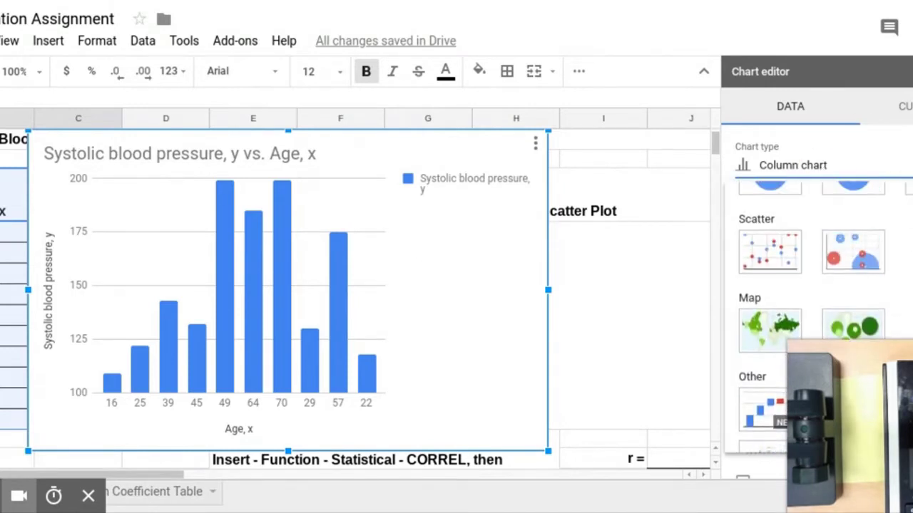
{"action": "left_click", "coordinate": [753, 245]}
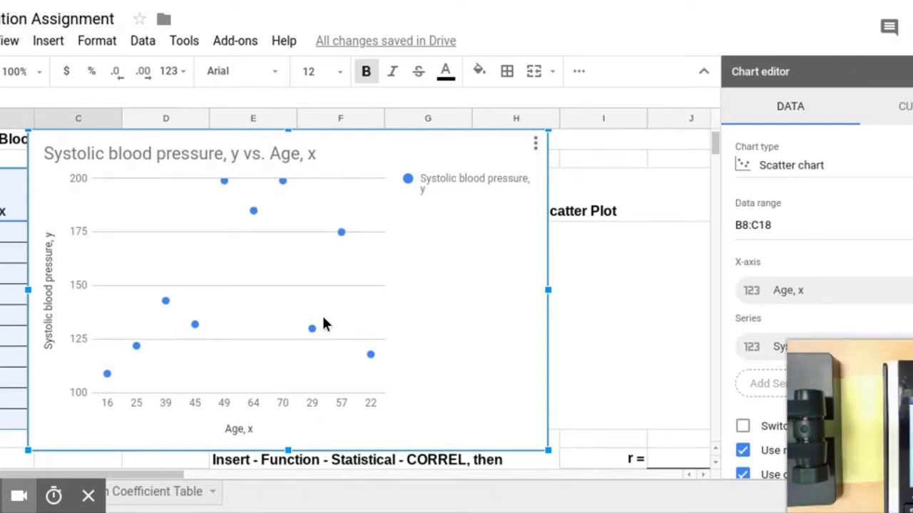
Step: Add a trendline labelled with its equation to the blood pressure series and place the chart under the part a) heading
{"action": "scroll", "coordinate": [867, 338], "scroll_direction": "down", "scroll_amount": 1}
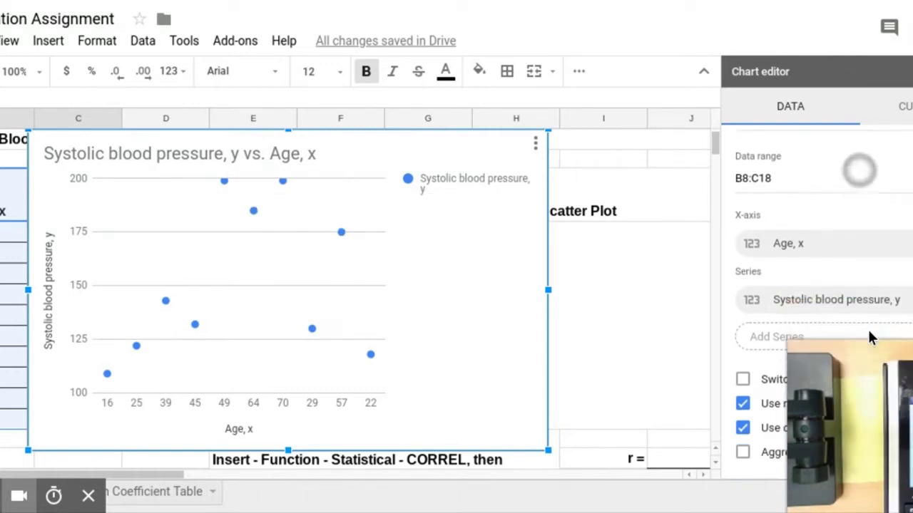
{"action": "scroll", "coordinate": [867, 328], "scroll_direction": "up", "scroll_amount": 1}
{"action": "left_click", "coordinate": [899, 105]}
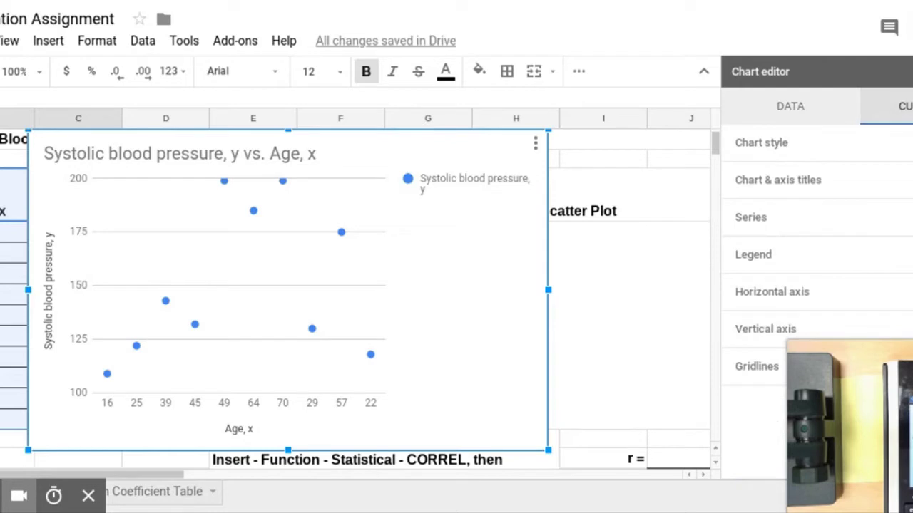
{"action": "left_click", "coordinate": [785, 214]}
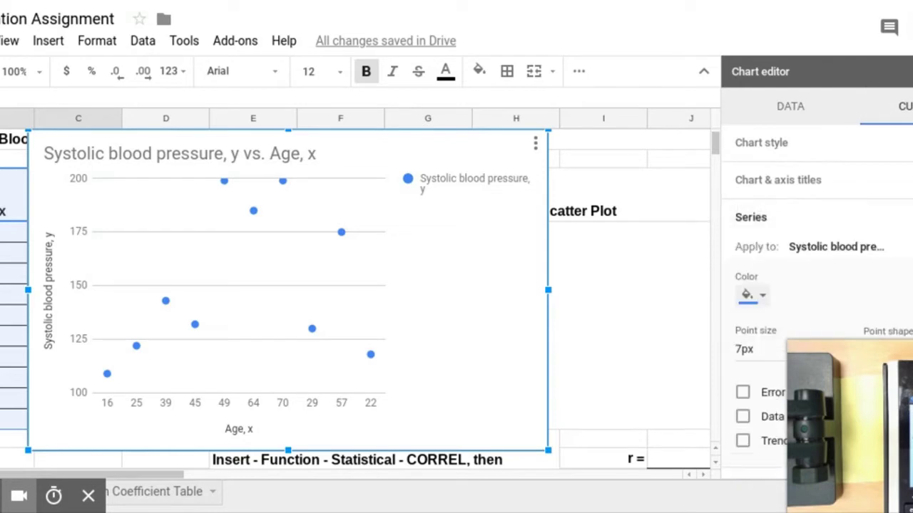
{"action": "scroll", "coordinate": [816, 299], "scroll_direction": "down", "scroll_amount": 3}
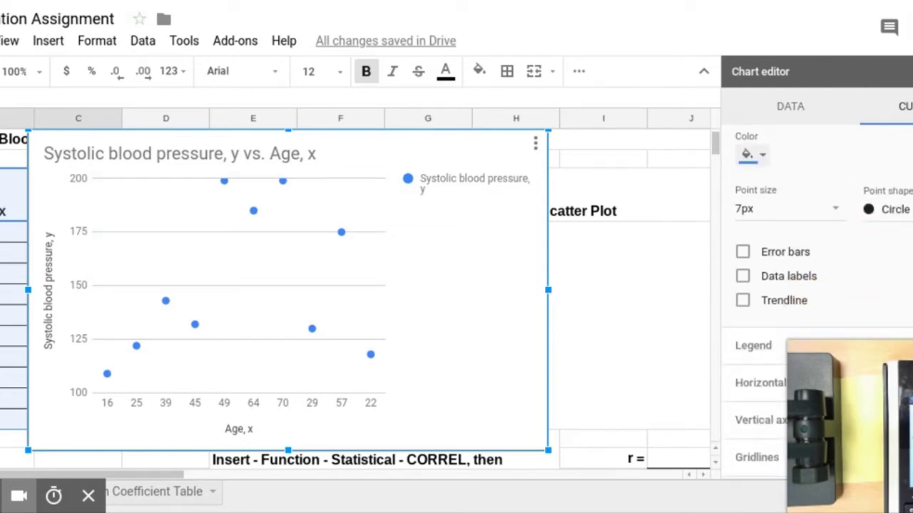
{"action": "left_click", "coordinate": [742, 300]}
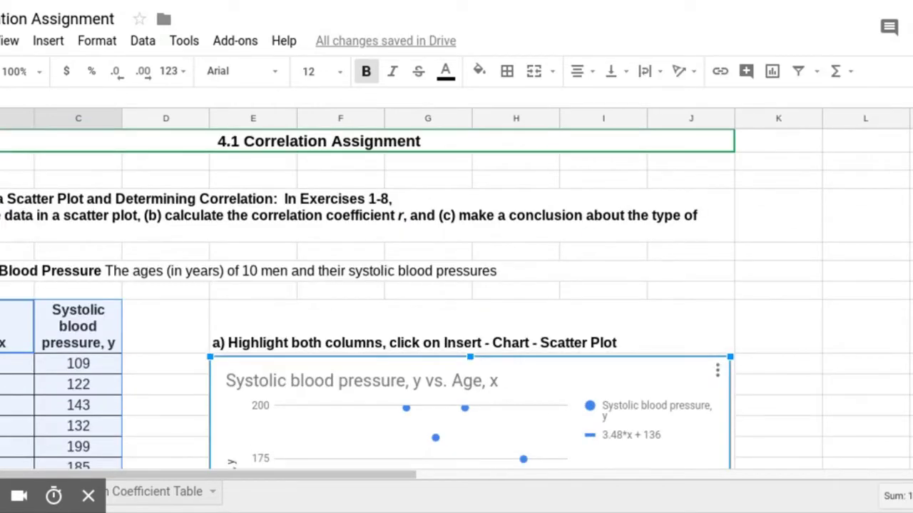
Step: Resize the blood pressure scatter chart to span columns E to J and end just above part b)
{"action": "scroll", "coordinate": [751, 217], "scroll_direction": "down", "scroll_amount": 9}
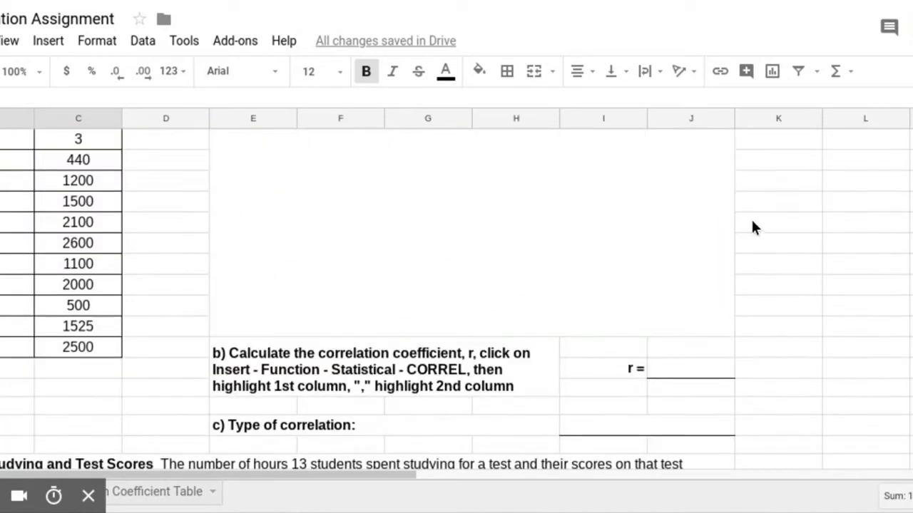
{"action": "left_click", "coordinate": [710, 230]}
{"action": "scroll", "coordinate": [710, 230], "scroll_direction": "up", "scroll_amount": 9}
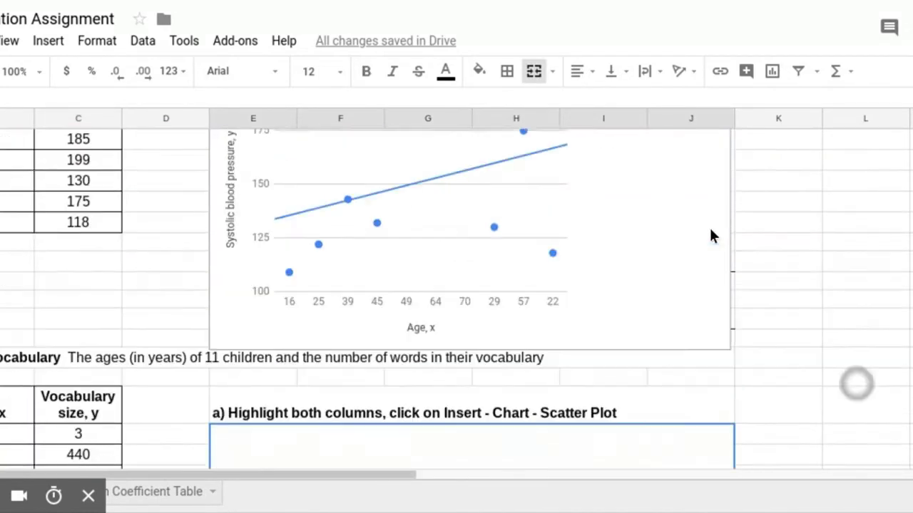
{"action": "left_click", "coordinate": [865, 360]}
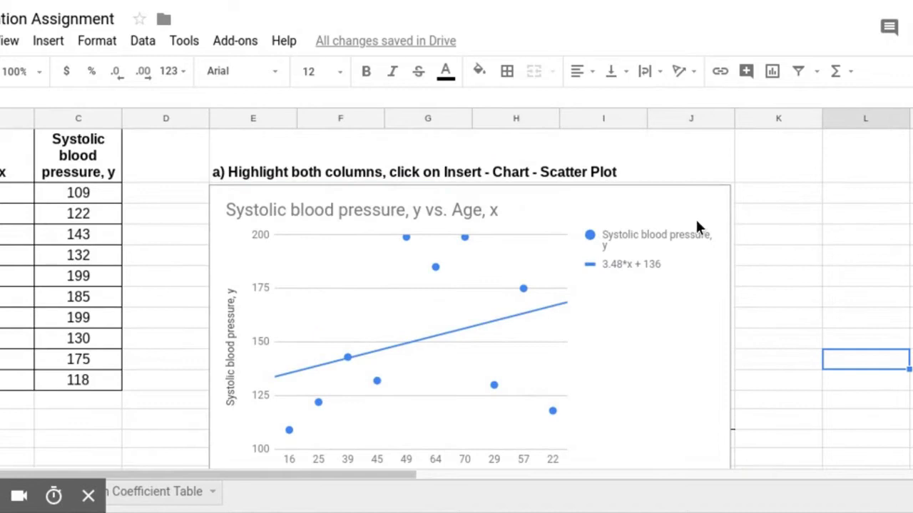
{"action": "left_click", "coordinate": [645, 365]}
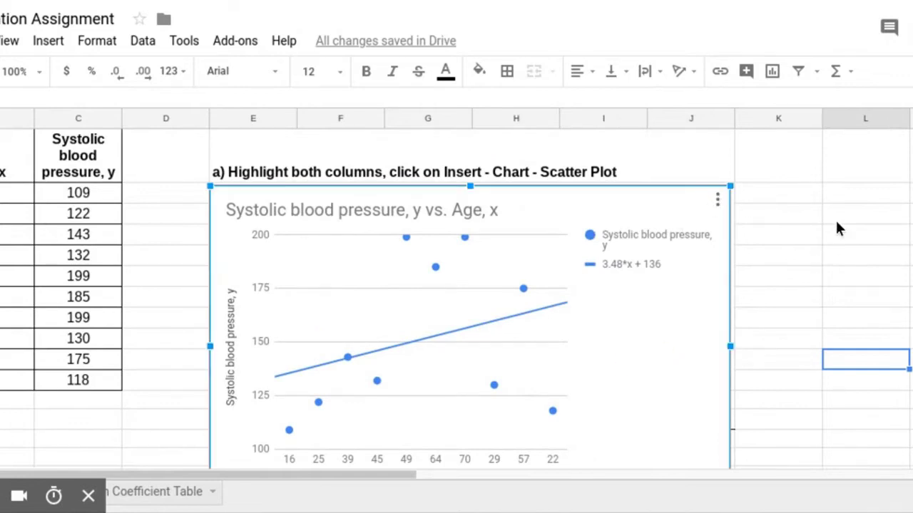
{"action": "scroll", "coordinate": [837, 227], "scroll_direction": "down", "scroll_amount": 2}
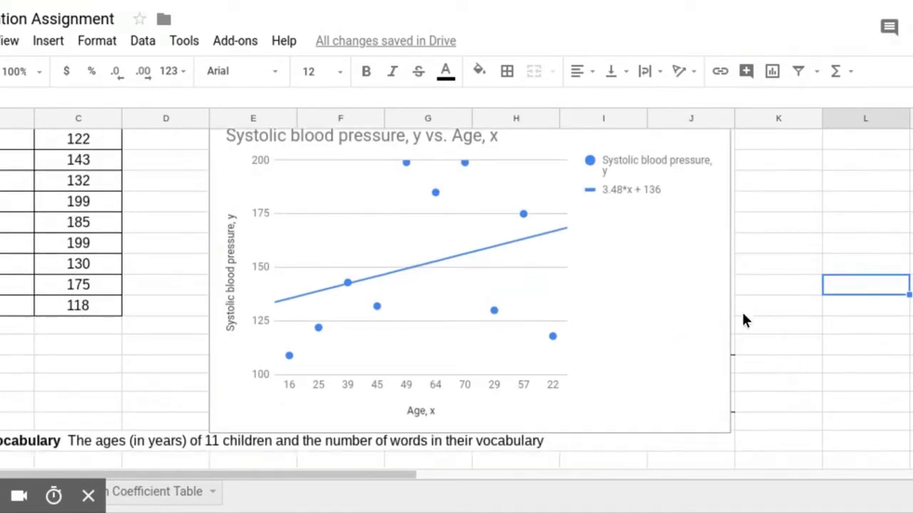
{"action": "left_click", "coordinate": [723, 413]}
{"action": "left_click_drag", "start_coordinate": [729, 435], "coordinate": [540, 249]}
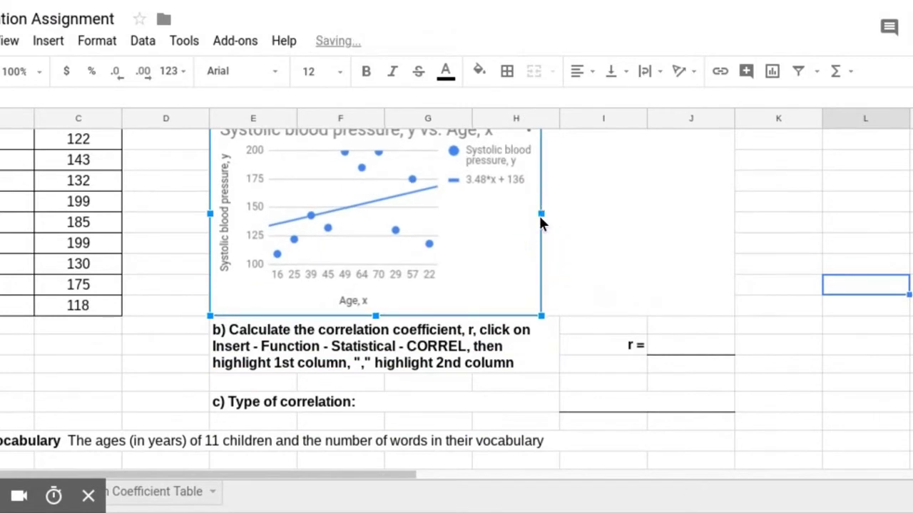
{"action": "left_click_drag", "start_coordinate": [540, 213], "coordinate": [734, 214]}
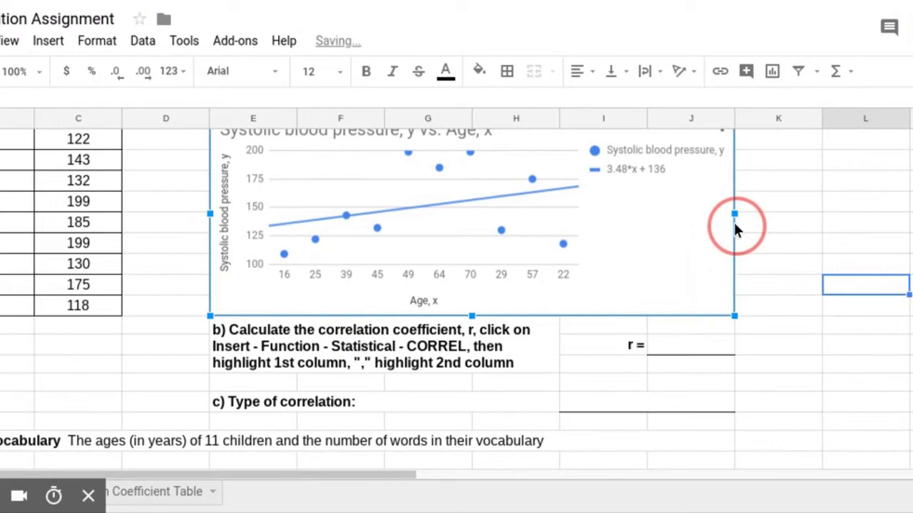
Step: Calculate the correlation coefficient in the r cell J20 with the statistical function =CORREL(B9:B18,C9:C18)
{"action": "left_click", "coordinate": [696, 352]}
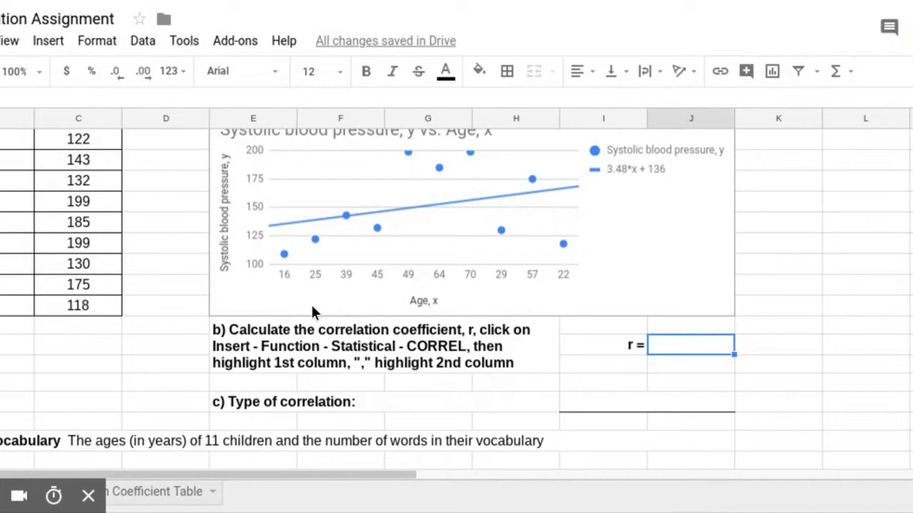
{"action": "left_click", "coordinate": [58, 37]}
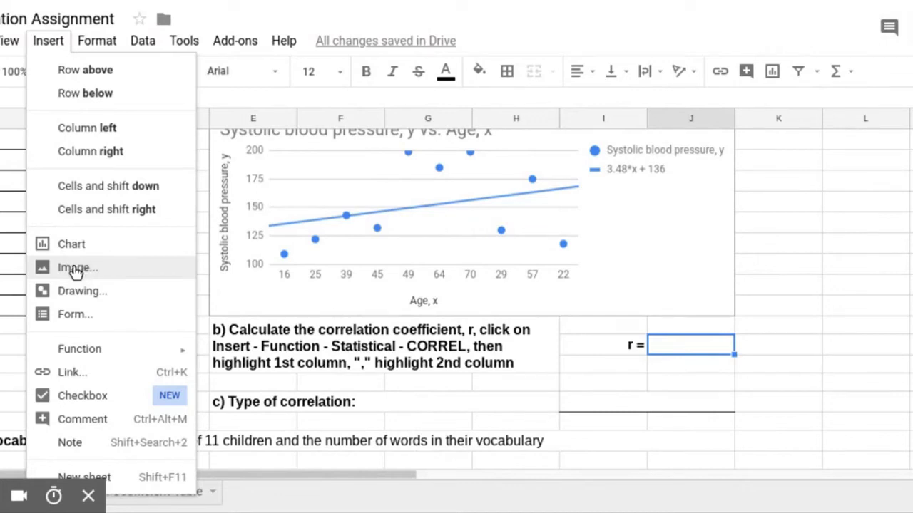
{"action": "mouse_move", "coordinate": [77, 353]}
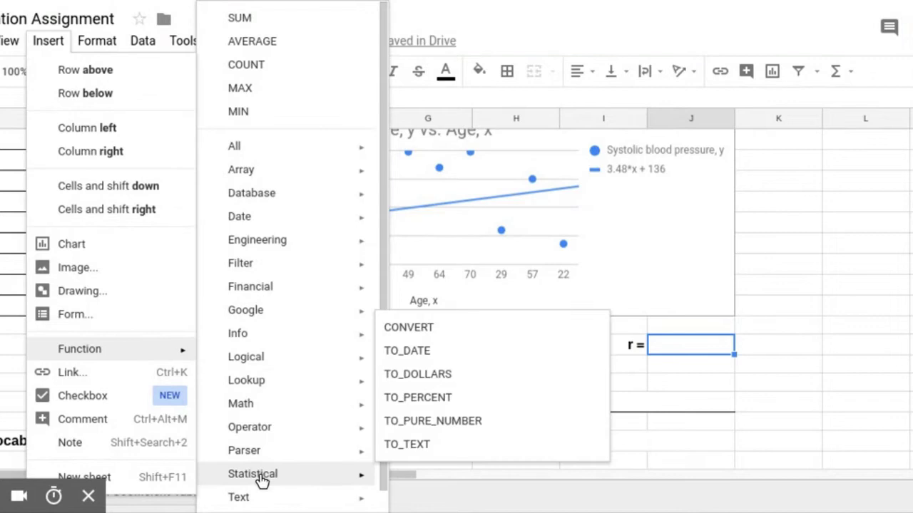
{"action": "mouse_move", "coordinate": [261, 479]}
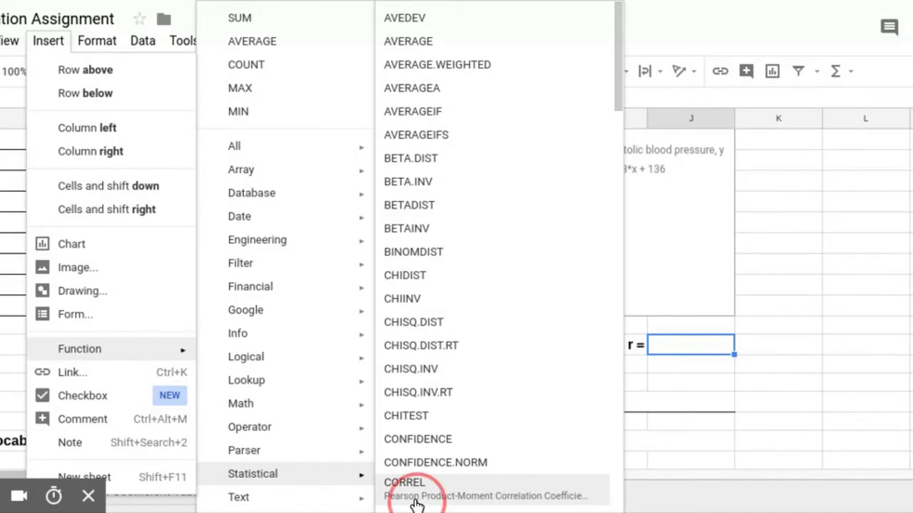
{"action": "left_click", "coordinate": [417, 505]}
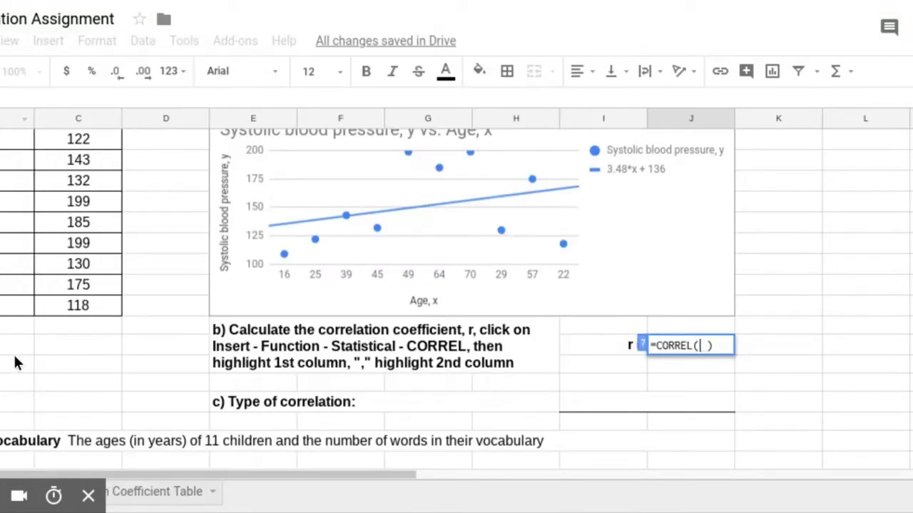
{"action": "left_click_drag", "start_coordinate": [10, 306], "coordinate": [1, 235]}
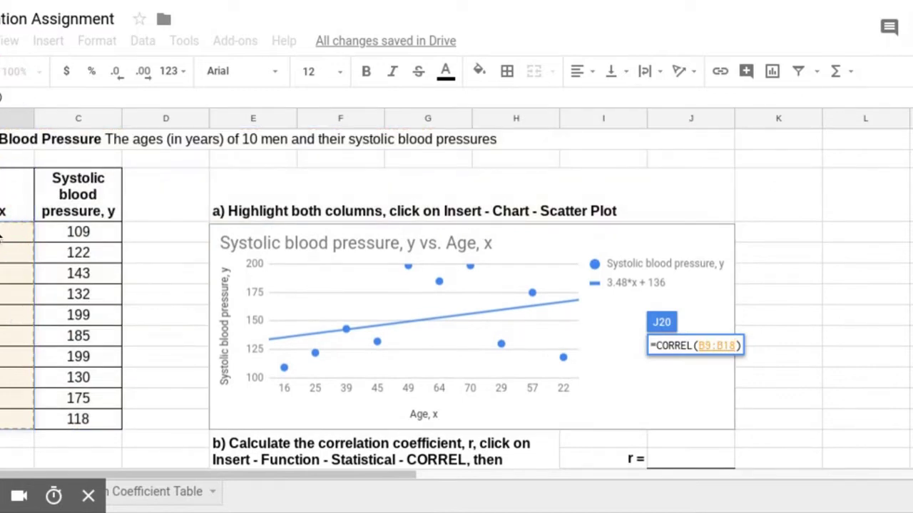
{"action": "type", "text": ","}
{"action": "left_click", "coordinate": [80, 232]}
{"action": "left_click_drag", "start_coordinate": [80, 233], "coordinate": [81, 424]}
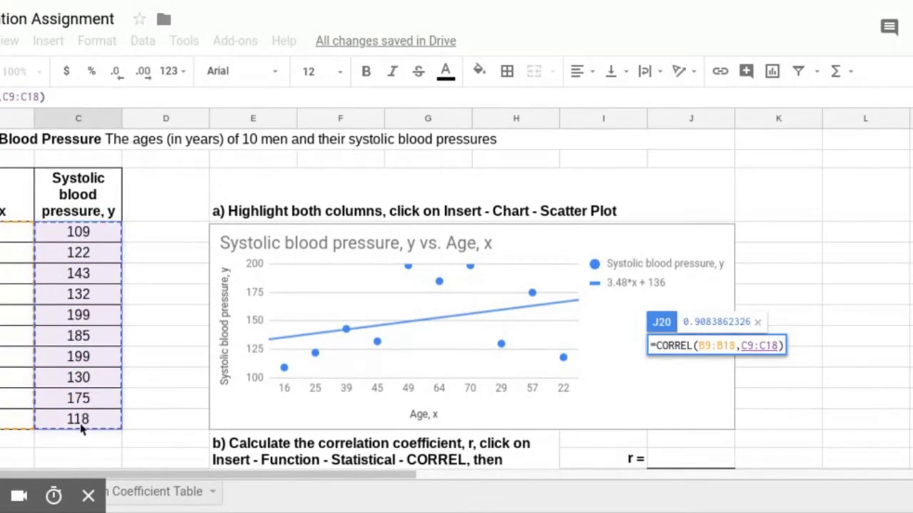
{"action": "key", "text": "Return"}
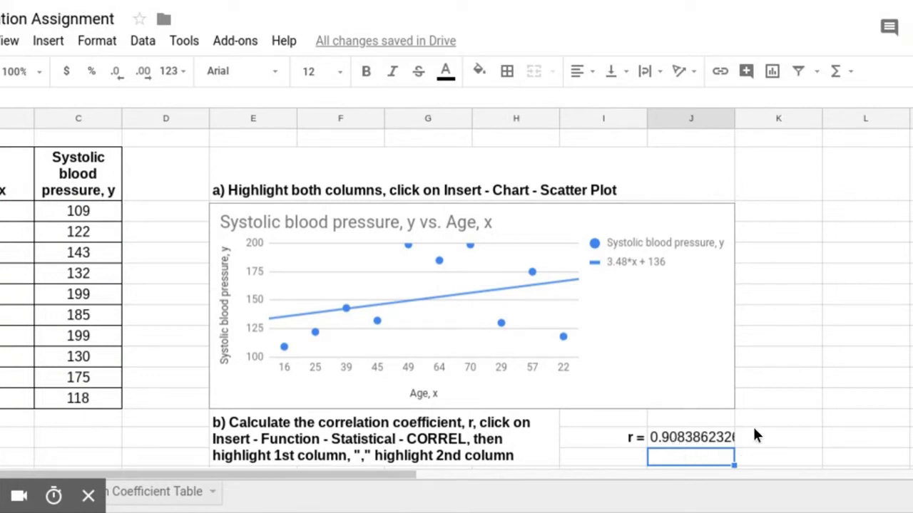
Step: Reduce the displayed decimals of the r value in J20 to three decimal places
{"action": "left_click", "coordinate": [712, 437]}
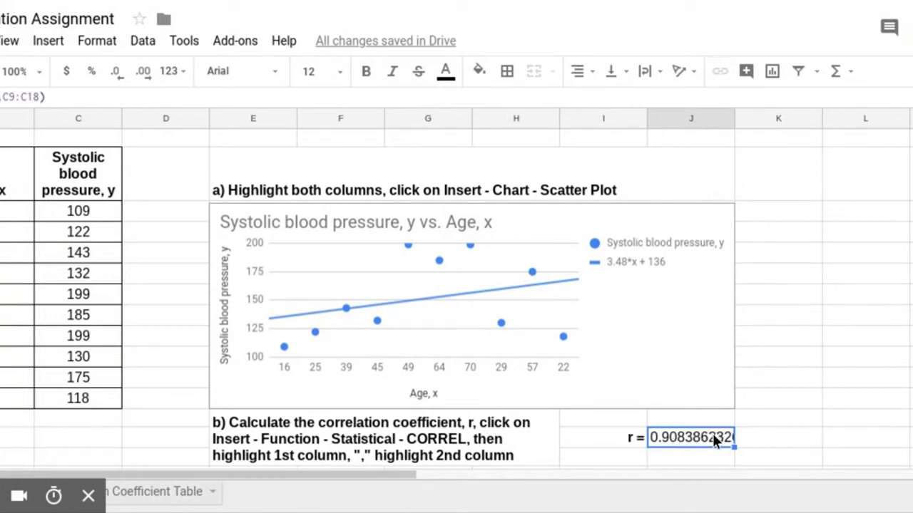
{"action": "left_click", "coordinate": [143, 72]}
{"action": "left_click", "coordinate": [143, 71]}
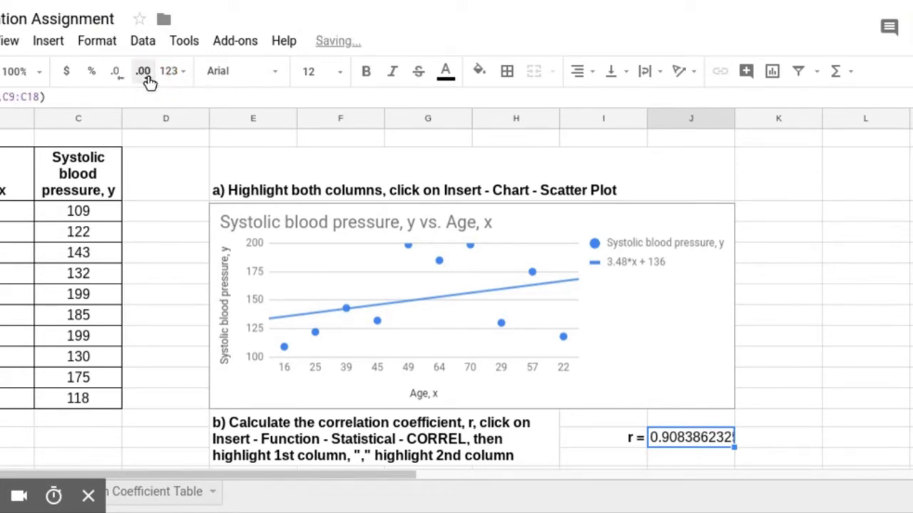
{"action": "left_click", "coordinate": [114, 82]}
Step: Enter "Positive Linear Correlation" as the type of correlation in part c) of the blood pressure exercise
{"action": "left_click", "coordinate": [851, 416]}
{"action": "key", "text": "Down"}
{"action": "key", "text": "Down"}
{"action": "key", "text": "Down"}
{"action": "key", "text": "Down"}
{"action": "key", "text": "Down"}
{"action": "key", "text": "Down"}
{"action": "key", "text": "Up"}
{"action": "key", "text": "Up"}
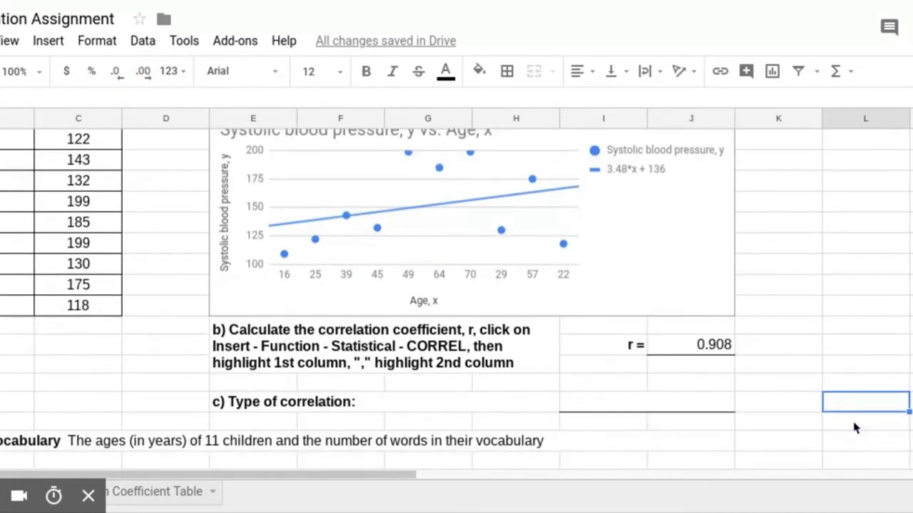
{"action": "key", "text": "Left"}
{"action": "key", "text": "Left"}
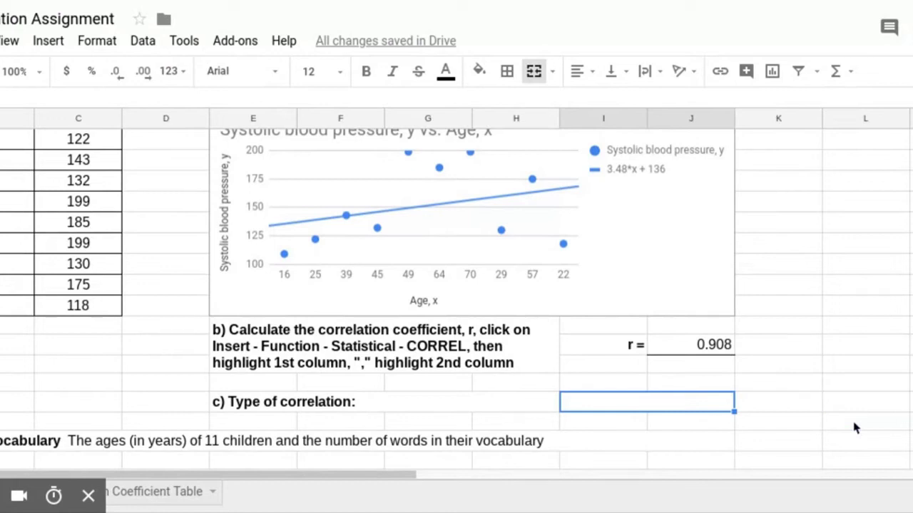
{"action": "type", "text": "Linear "}
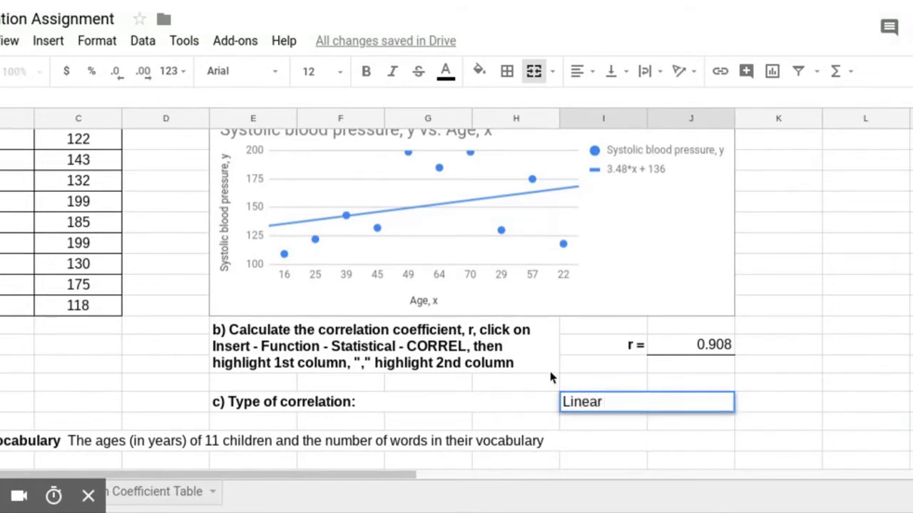
{"action": "type", "text": "Positive Linear C"}
{"action": "type", "text": "lation"}
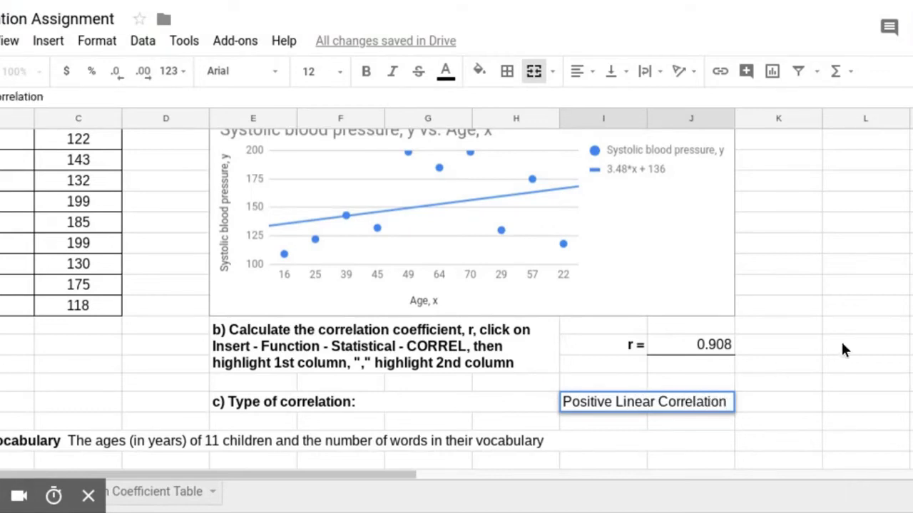
{"action": "left_click", "coordinate": [864, 345]}
{"action": "scroll", "coordinate": [839, 350], "scroll_direction": "down", "scroll_amount": 7}
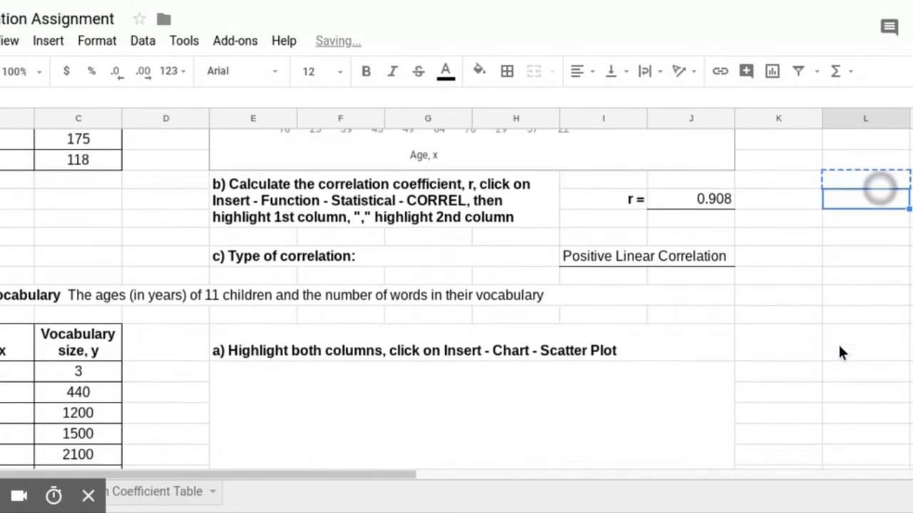
{"action": "scroll", "coordinate": [833, 271], "scroll_direction": "down", "scroll_amount": 3}
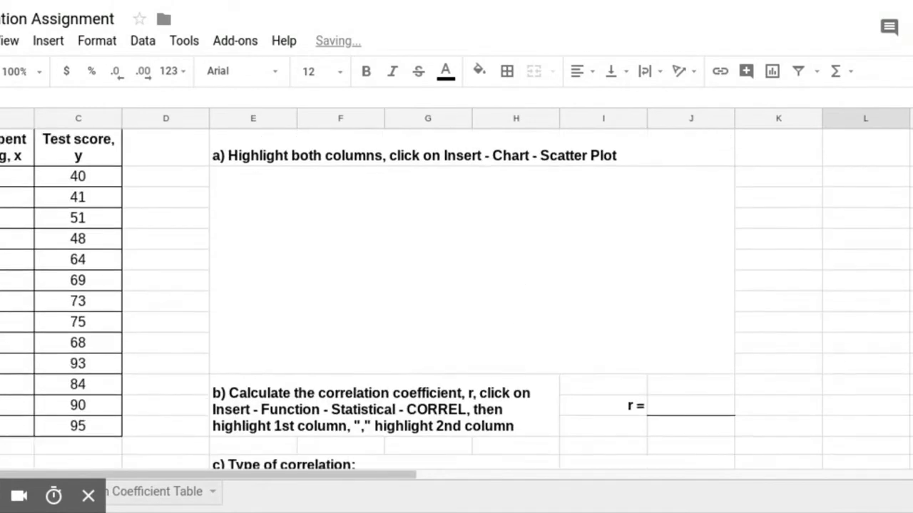
{"action": "scroll", "coordinate": [842, 259], "scroll_direction": "up", "scroll_amount": 10}
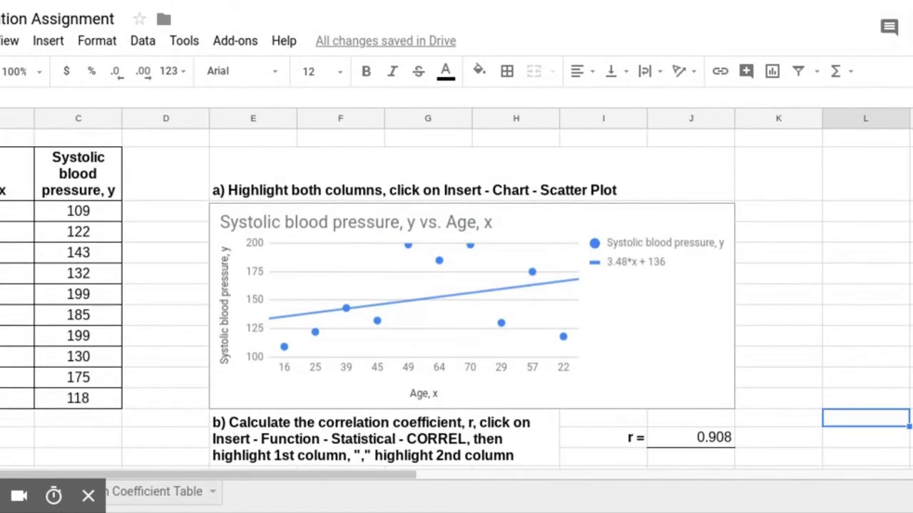
{"action": "left_click_drag", "start_coordinate": [11, 173], "coordinate": [65, 399]}
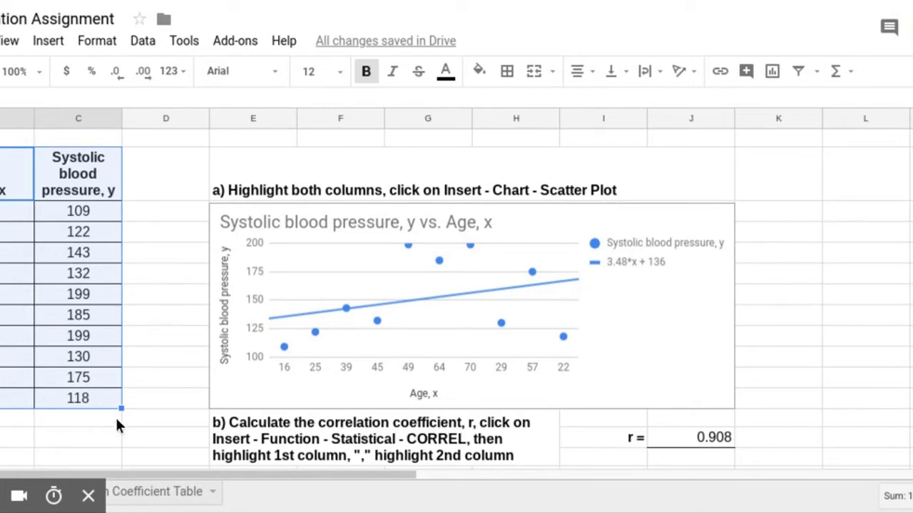
{"action": "left_click", "coordinate": [897, 273]}
Step: Calculate r for the dry-surface braking distances exercise with the statistical function =CORREL(B163:B170,C163:C170)
{"action": "scroll", "coordinate": [897, 273], "scroll_direction": "down", "scroll_amount": 15}
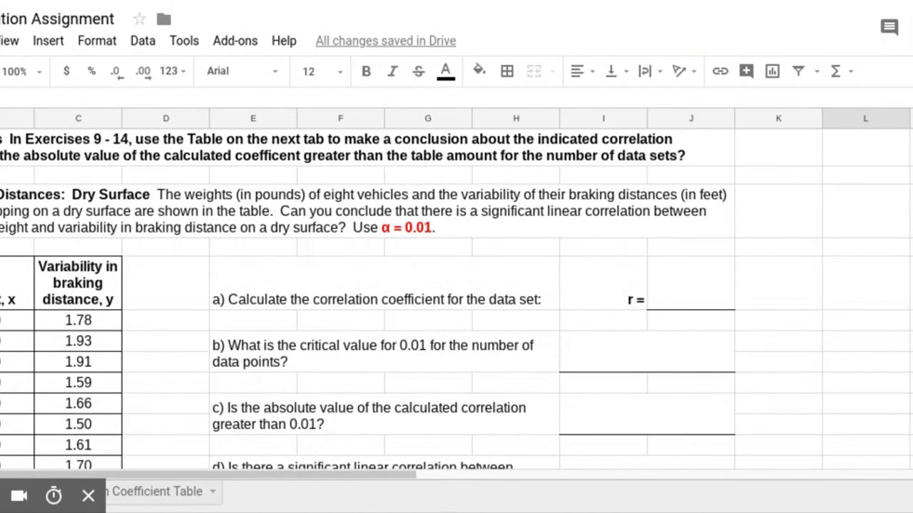
{"action": "scroll", "coordinate": [875, 316], "scroll_direction": "down", "scroll_amount": 1}
{"action": "left_click", "coordinate": [833, 327]}
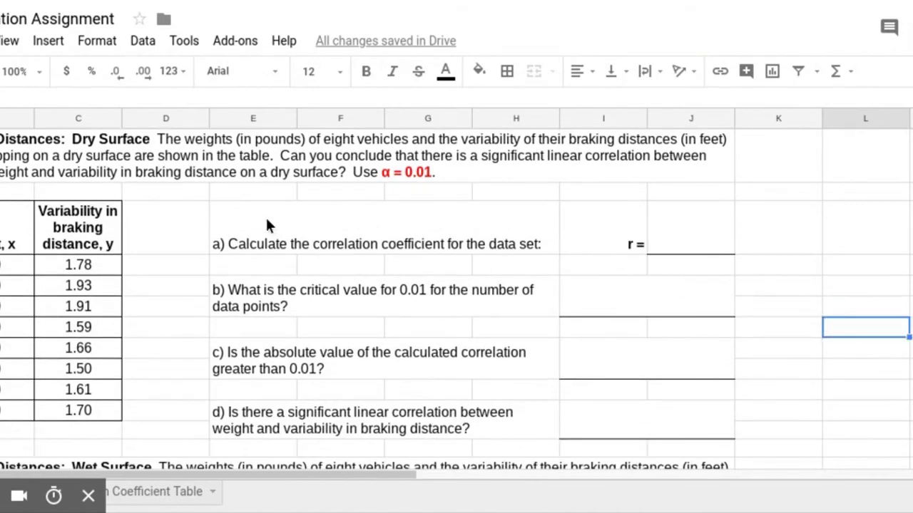
{"action": "left_click", "coordinate": [717, 234]}
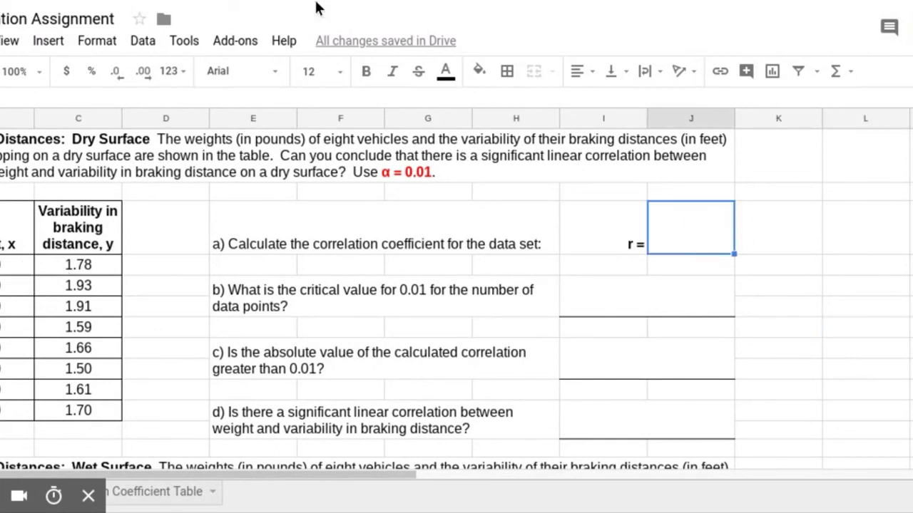
{"action": "left_click", "coordinate": [48, 41]}
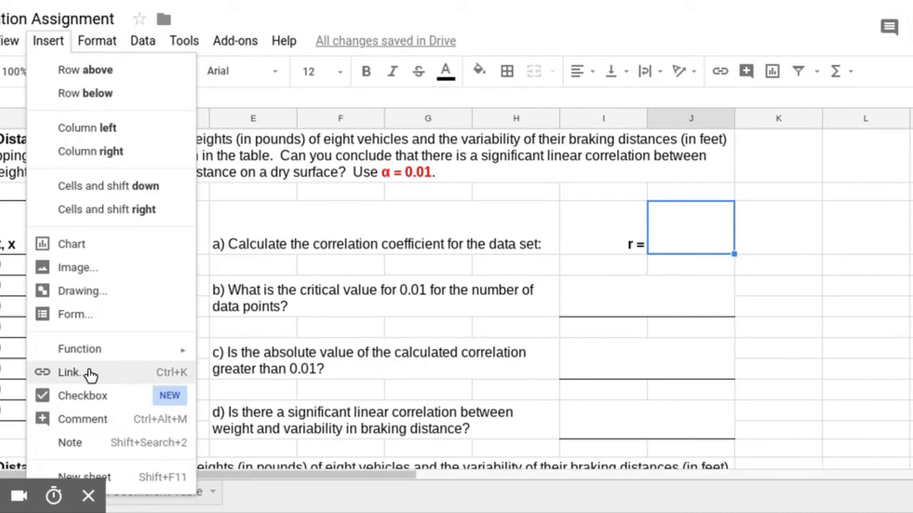
{"action": "mouse_move", "coordinate": [112, 358]}
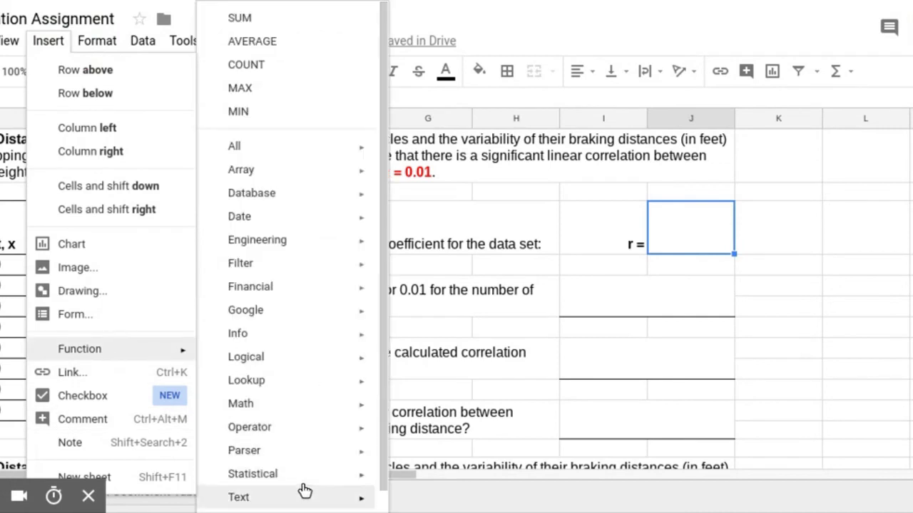
{"action": "mouse_move", "coordinate": [303, 475]}
{"action": "left_click", "coordinate": [422, 489]}
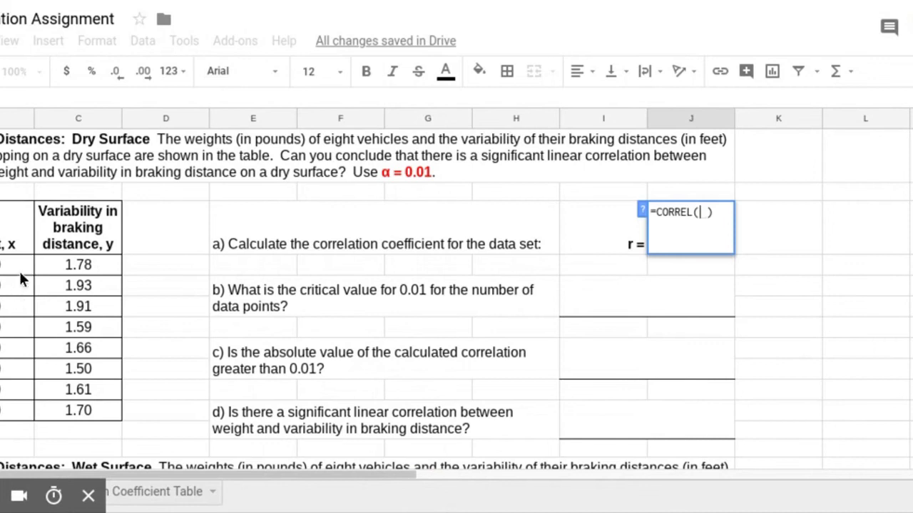
{"action": "left_click_drag", "start_coordinate": [16, 266], "coordinate": [15, 412]}
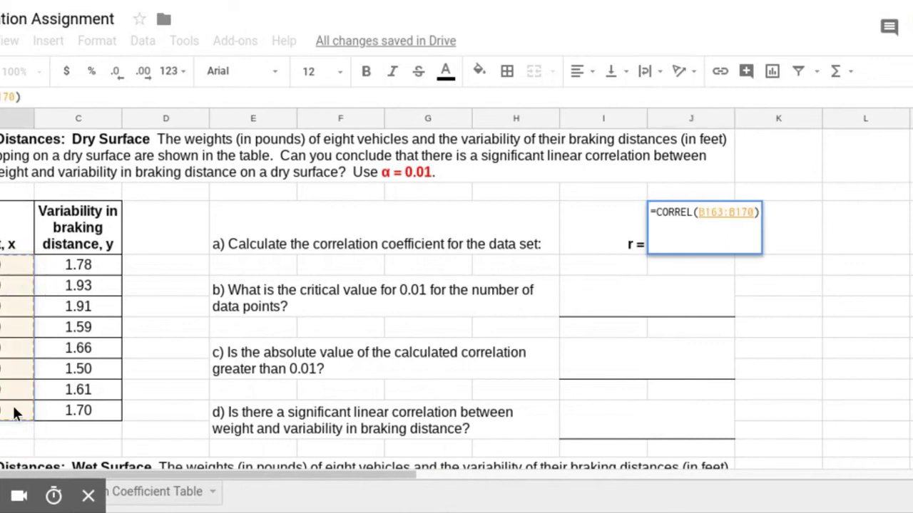
{"action": "type", "text": ","}
{"action": "left_click_drag", "start_coordinate": [92, 267], "coordinate": [99, 411]}
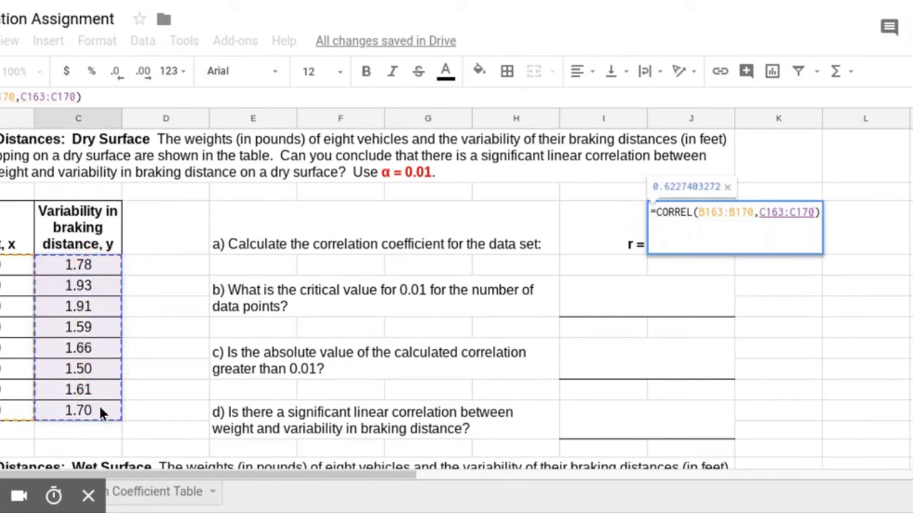
{"action": "key", "text": "Return"}
{"action": "key", "text": "Down"}
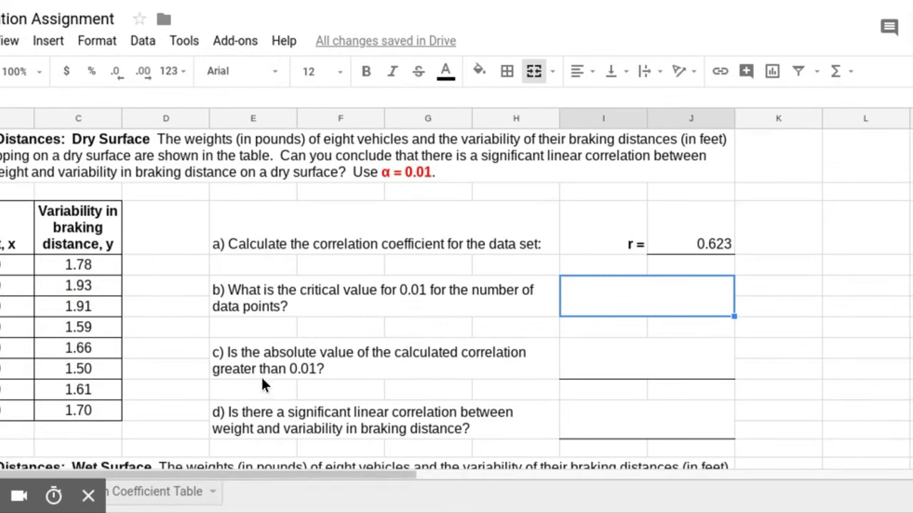
Step: Consult the Pearson Correlation Coefficient Table sheet and highlight the row containing the critical values 0.632 and 0.765
{"action": "left_click", "coordinate": [147, 502]}
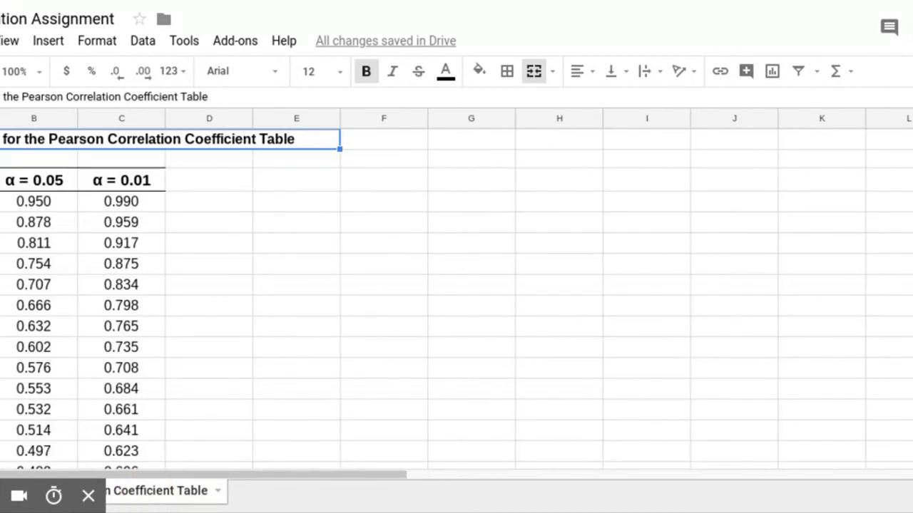
{"action": "left_click_drag", "start_coordinate": [15, 326], "coordinate": [126, 326]}
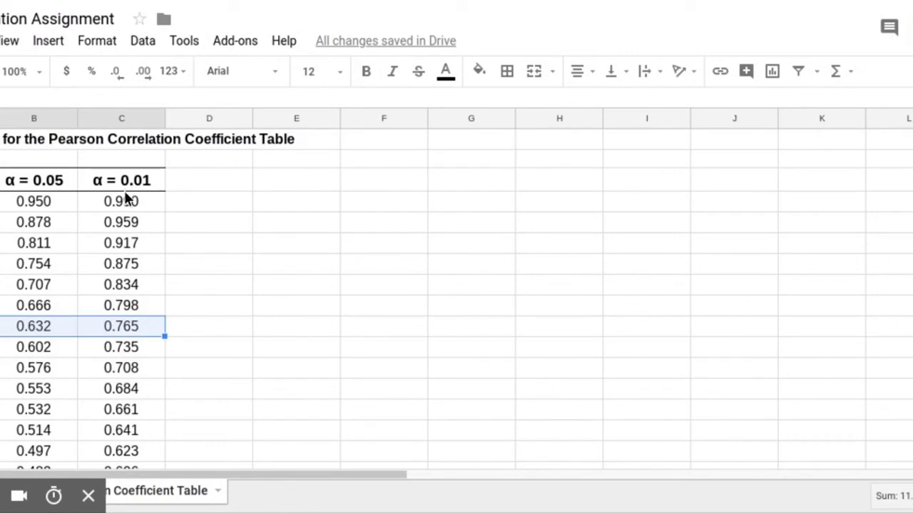